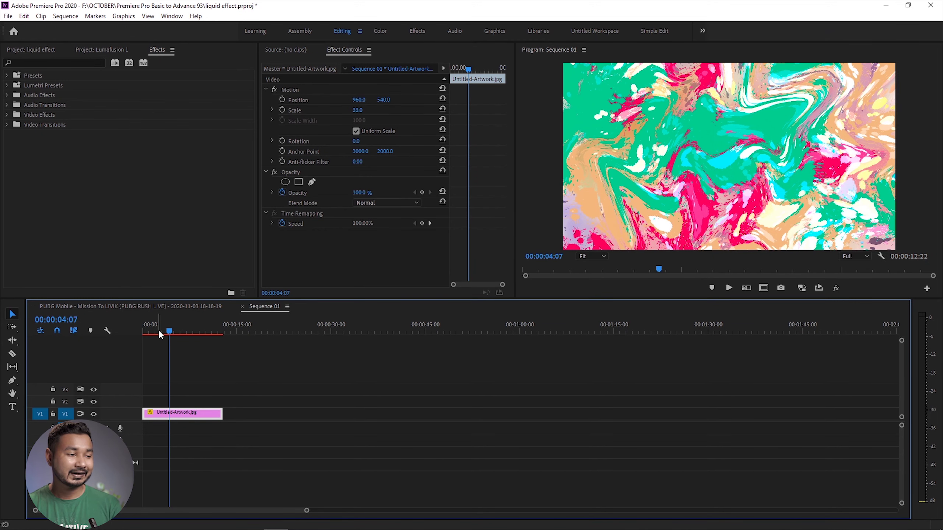
# Preview an earlier frame, then search the effects list for 'disp' to find Turbulent Displace
pyautogui.click(157, 332)
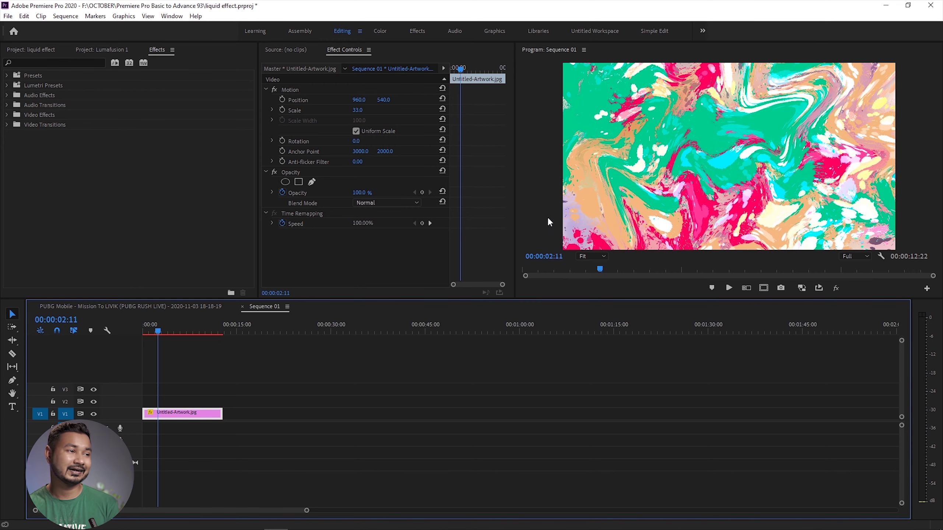
pyautogui.click(49, 62)
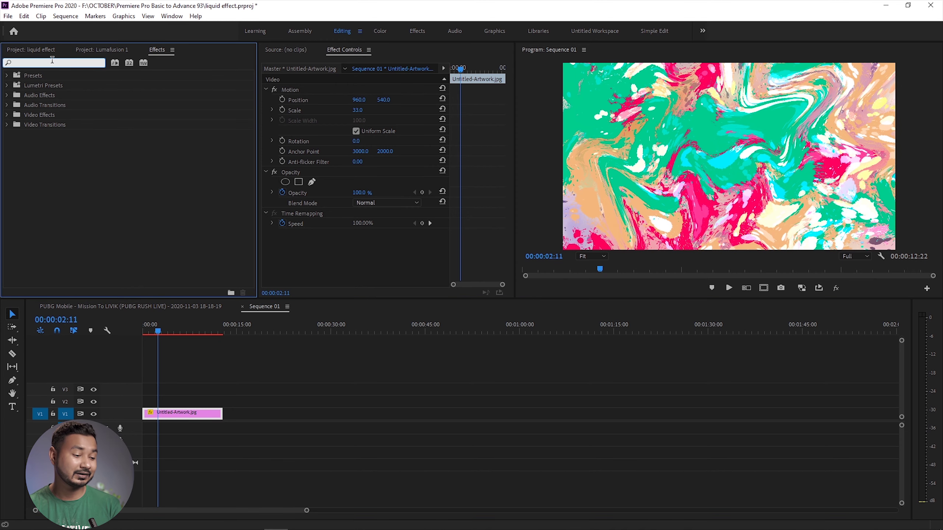
pyautogui.write('di')
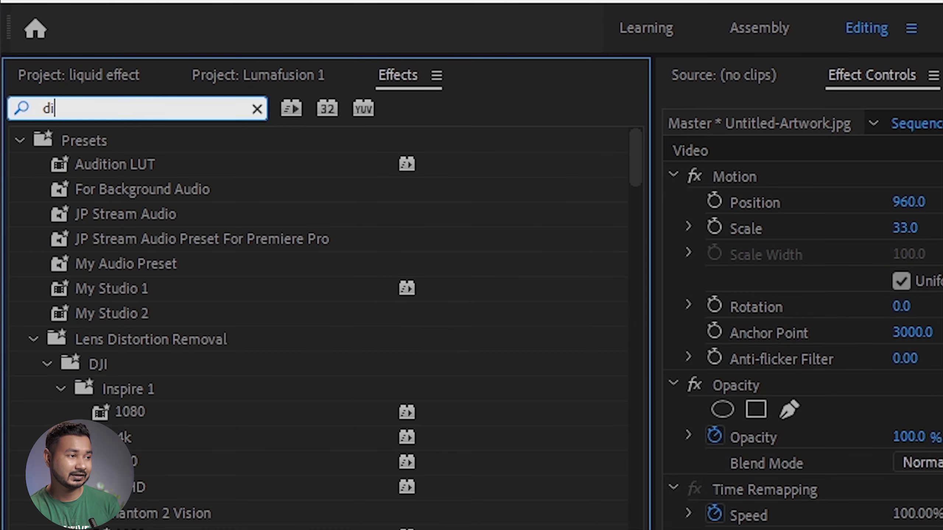
pyautogui.write('sp')
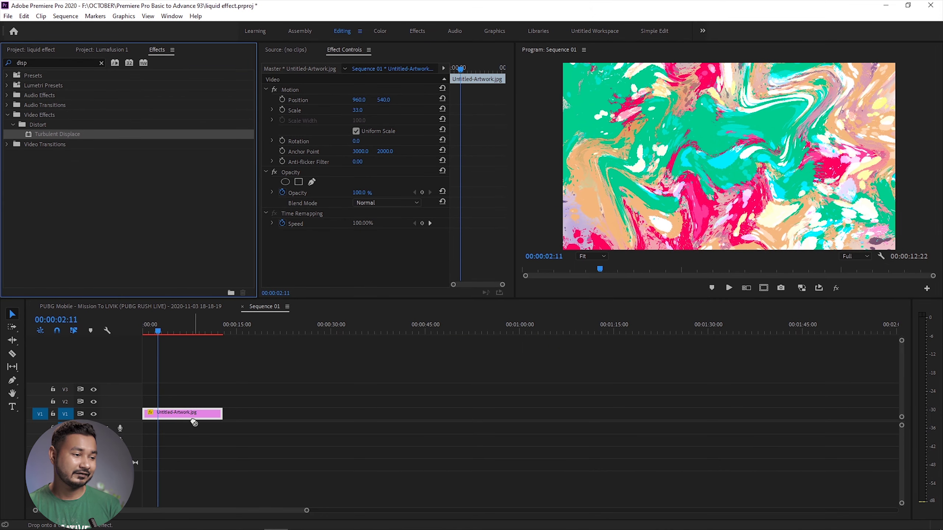
# Apply Turbulent Displace to the artwork clip with Amount 50 and Size 157
pyautogui.moveTo(194, 413); pyautogui.dragTo(194, 414)
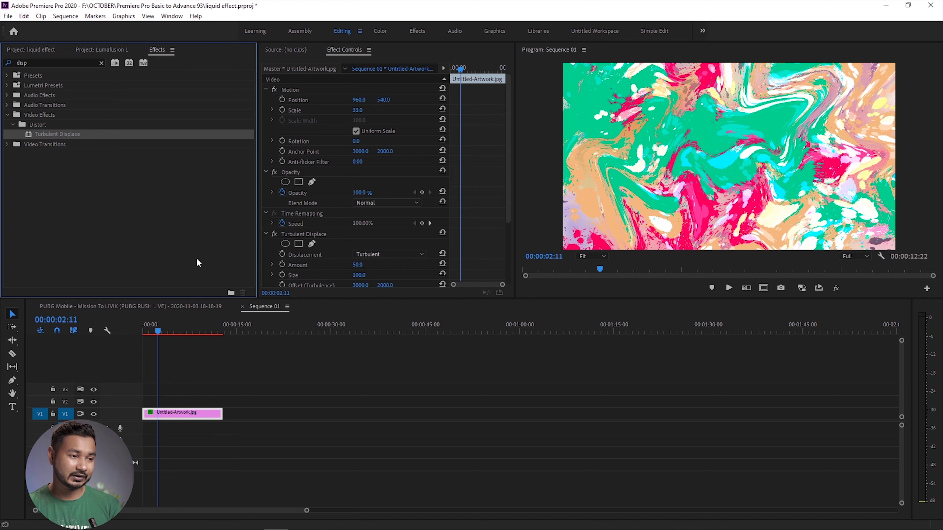
pyautogui.moveTo(164, 334)
pyautogui.mouseDown()
pyautogui.moveTo(189, 334)
pyautogui.moveTo(165, 334)
pyautogui.mouseUp()
pyautogui.moveTo(507, 195); pyautogui.dragTo(505, 254)
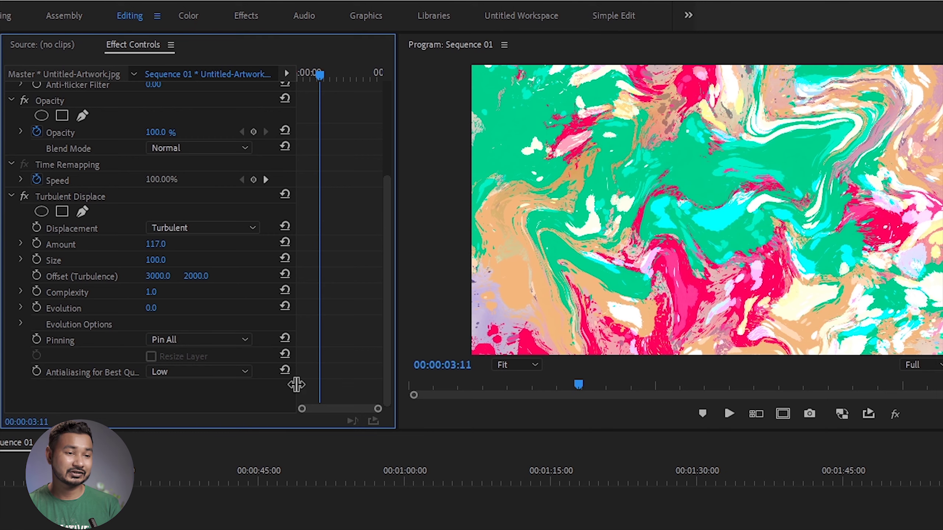
pyautogui.moveTo(162, 249); pyautogui.dragTo(115, 249)
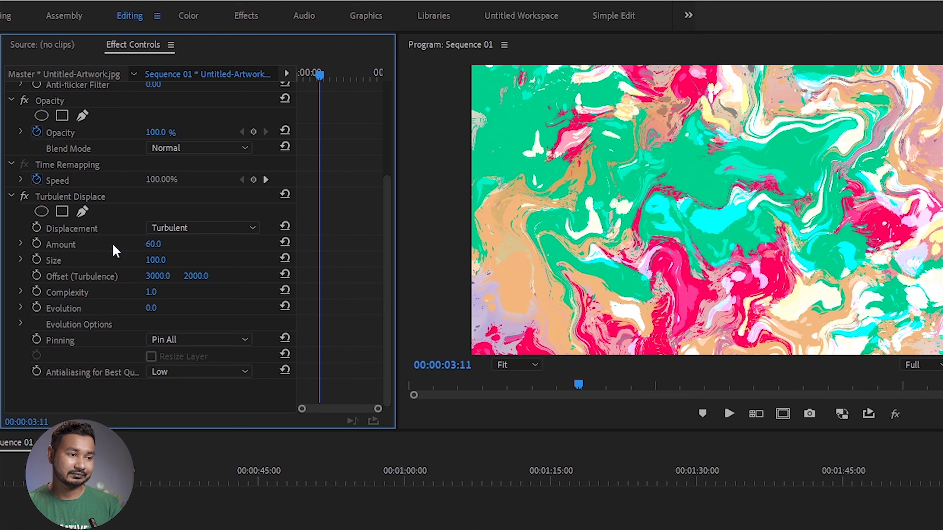
pyautogui.click(166, 242)
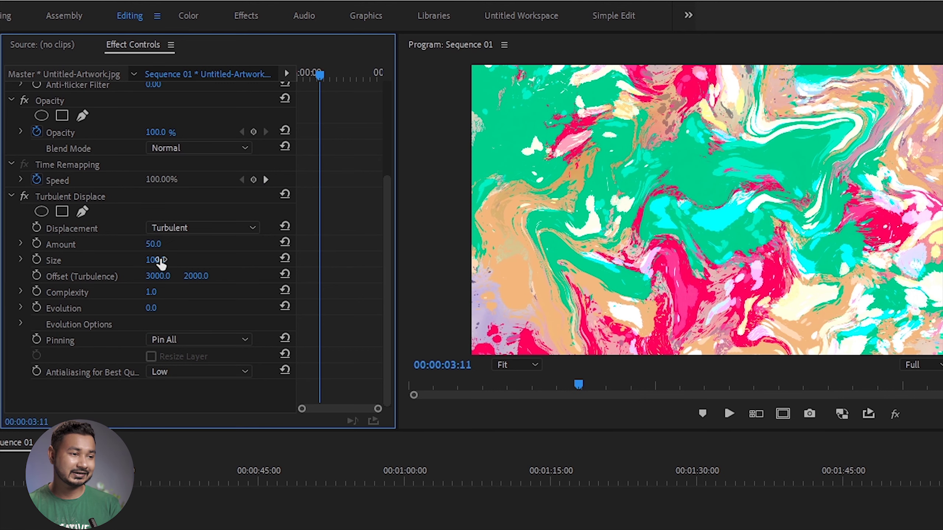
pyautogui.moveTo(156, 260); pyautogui.dragTo(358, 242)
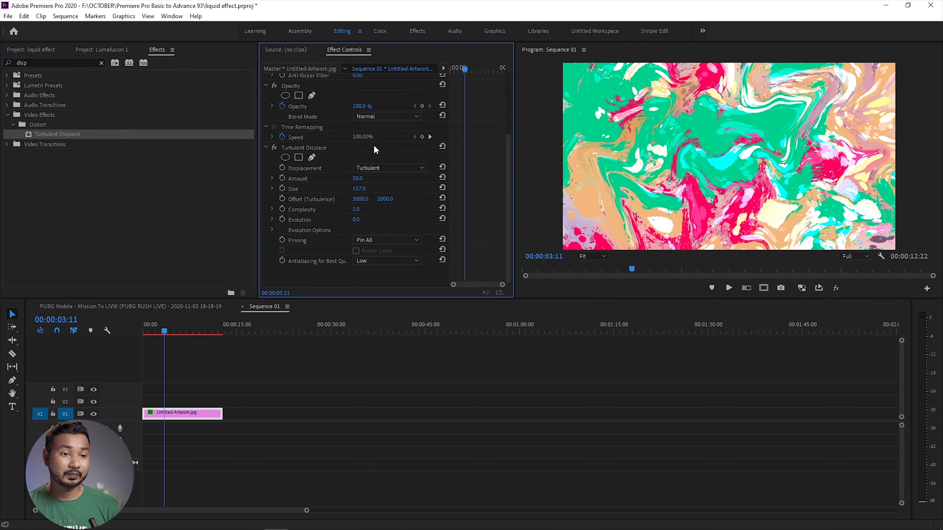
# Reset Size to 100 and add first-frame keyframes for Amount, Size and Evolution
pyautogui.moveTo(165, 331); pyautogui.dragTo(56, 333)
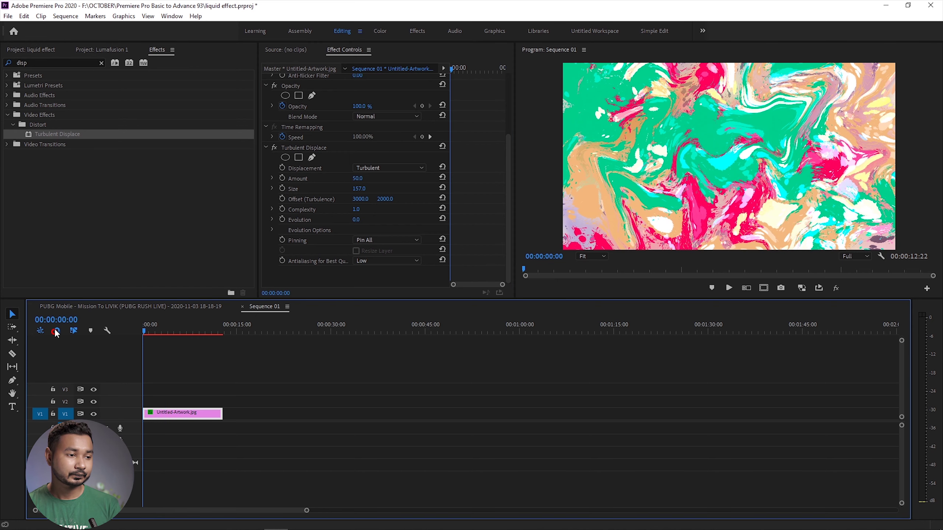
pyautogui.click(373, 191)
pyautogui.write('100')
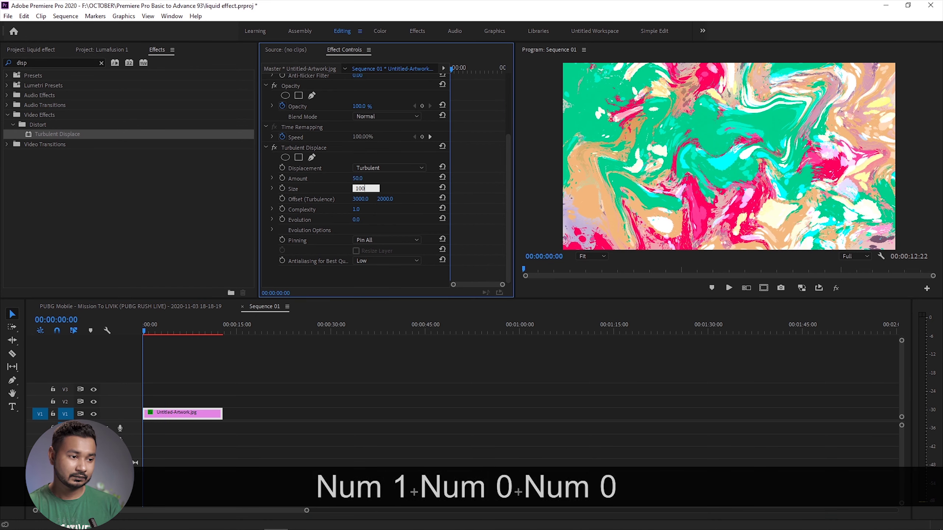
pyautogui.press('Return')
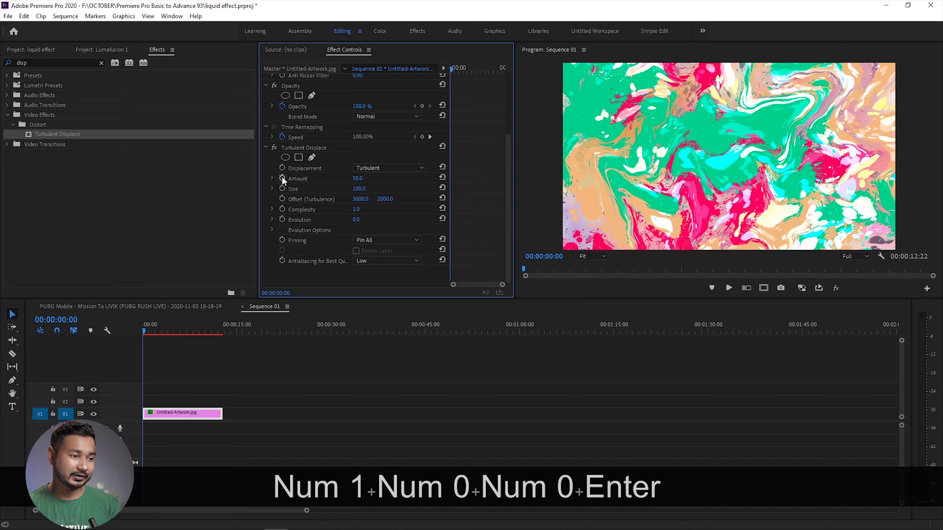
pyautogui.click(281, 180)
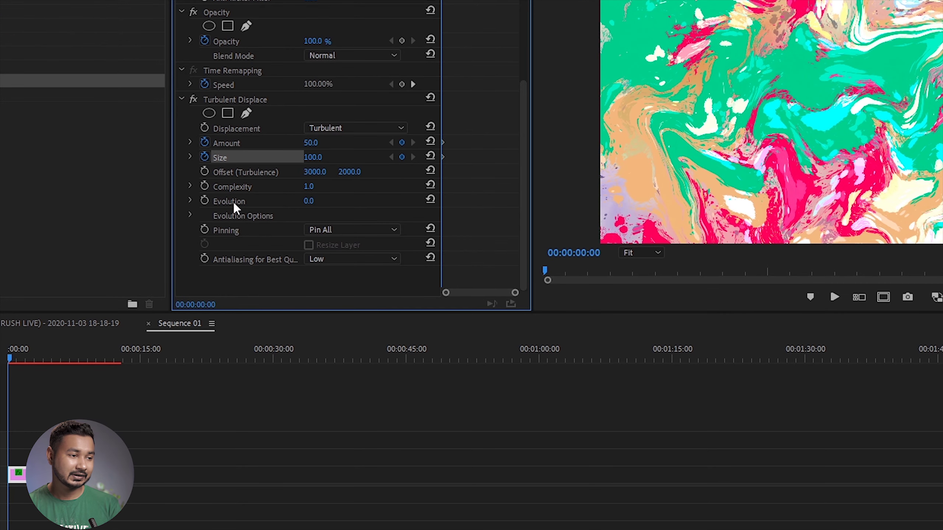
pyautogui.click(202, 202)
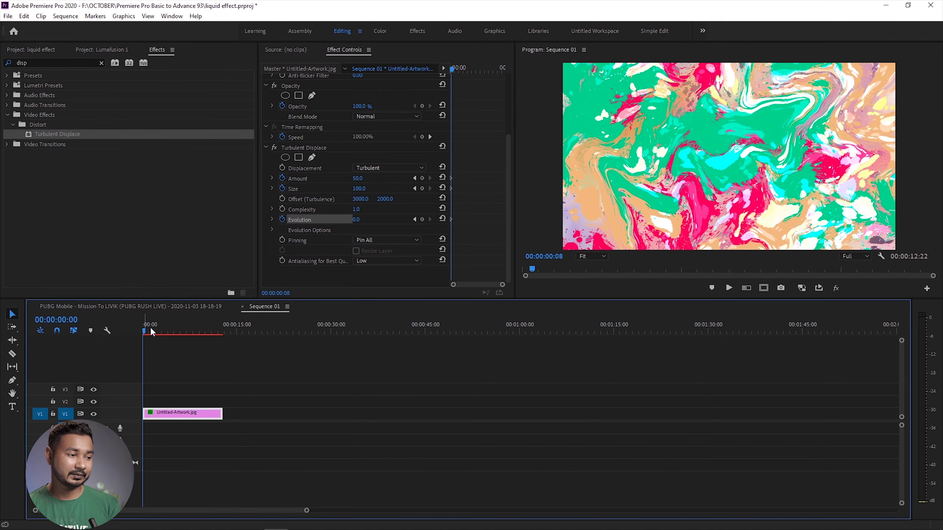
pyautogui.moveTo(151, 327)
pyautogui.mouseDown()
pyautogui.moveTo(188, 334)
pyautogui.moveTo(177, 336)
pyautogui.mouseUp()
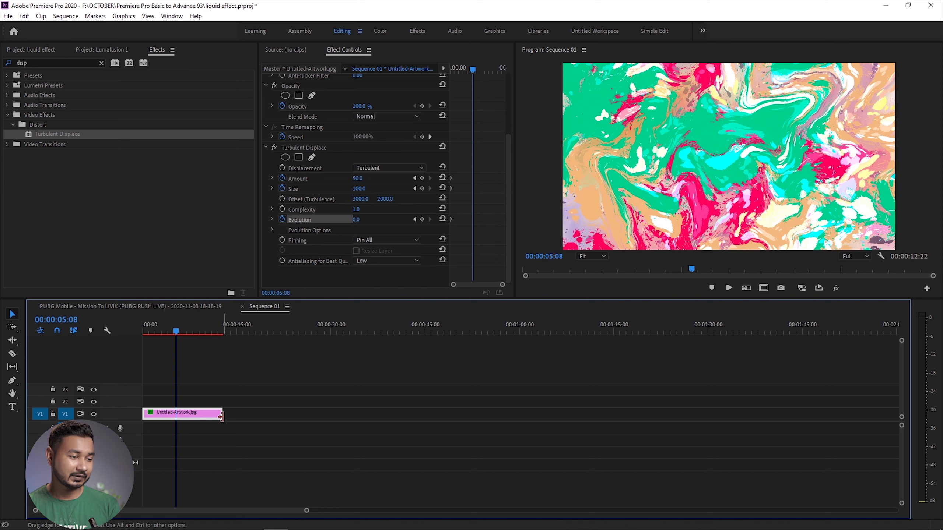
# Trim the clip to just over five seconds and move to its last frame
pyautogui.moveTo(220, 415)
pyautogui.mouseDown()
pyautogui.moveTo(165, 422)
pyautogui.moveTo(175, 418)
pyautogui.mouseUp()
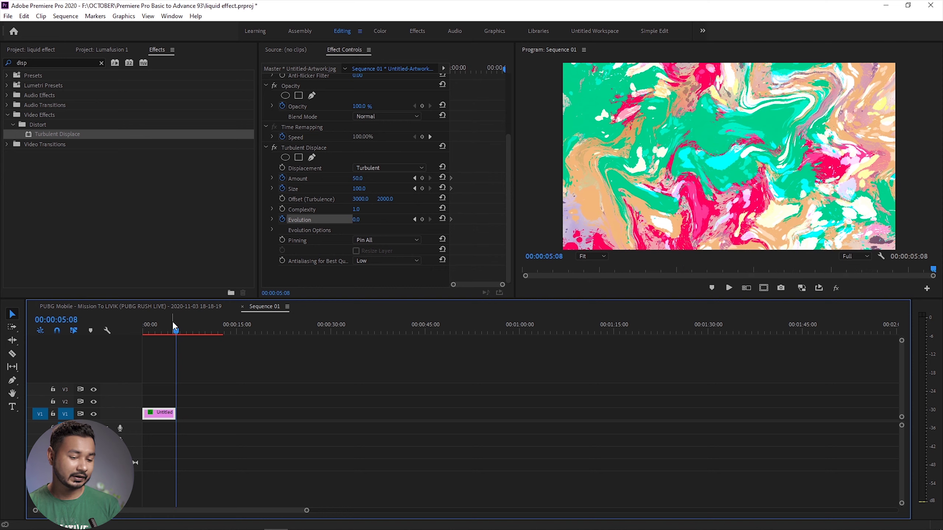
pyautogui.click(171, 324)
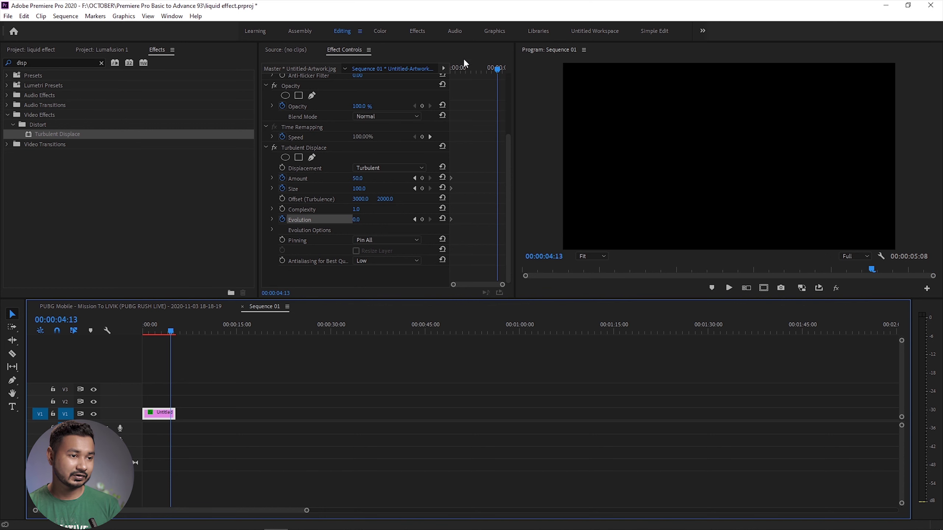
pyautogui.moveTo(486, 68); pyautogui.dragTo(524, 74)
pyautogui.press('Left')
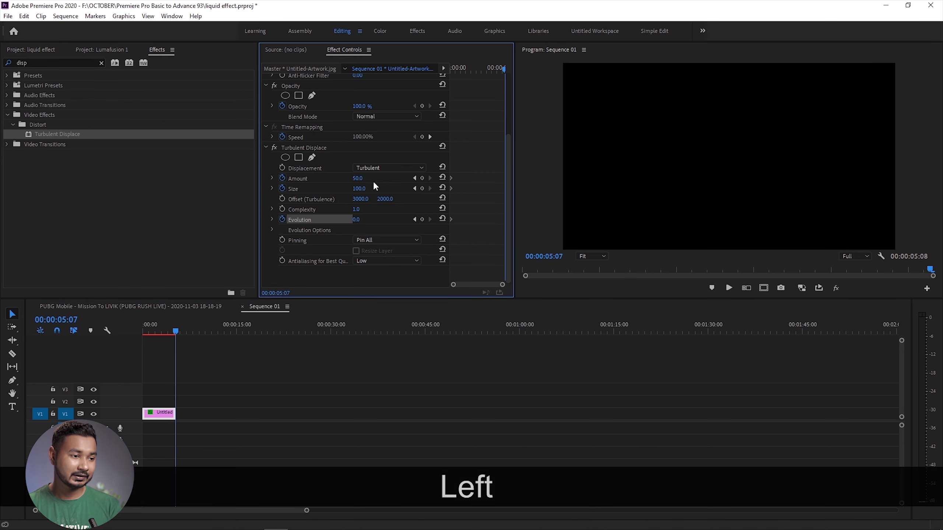
# Set ending keyframes of Amount 85, Size 113 and Evolution 43°
pyautogui.moveTo(359, 182); pyautogui.dragTo(379, 182)
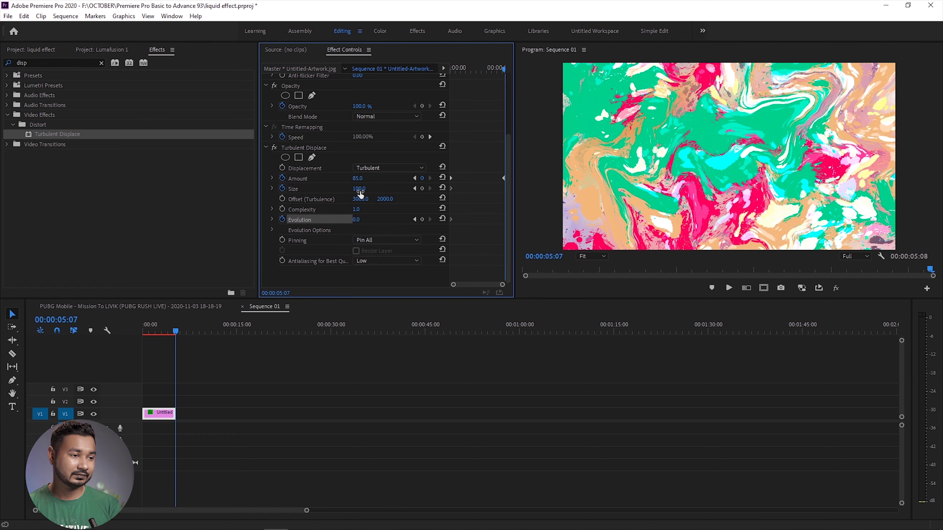
pyautogui.moveTo(359, 188); pyautogui.dragTo(363, 189)
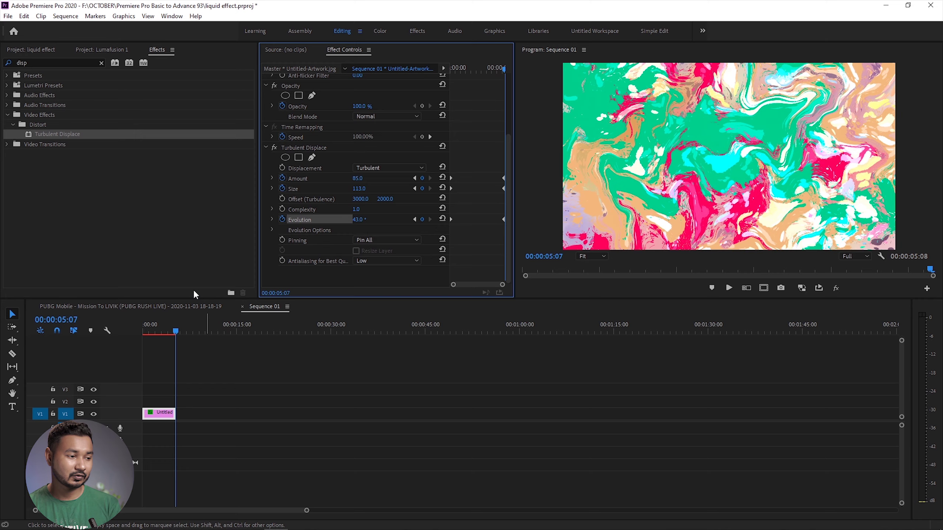
pyautogui.moveTo(176, 331); pyautogui.dragTo(114, 337)
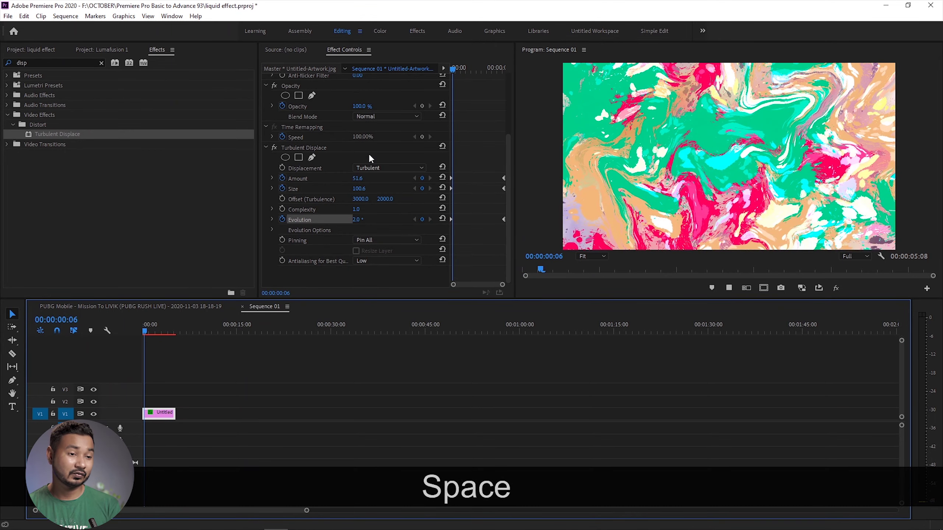
# Stop the preview playback and save the project with Ctrl+S
pyautogui.press('space')
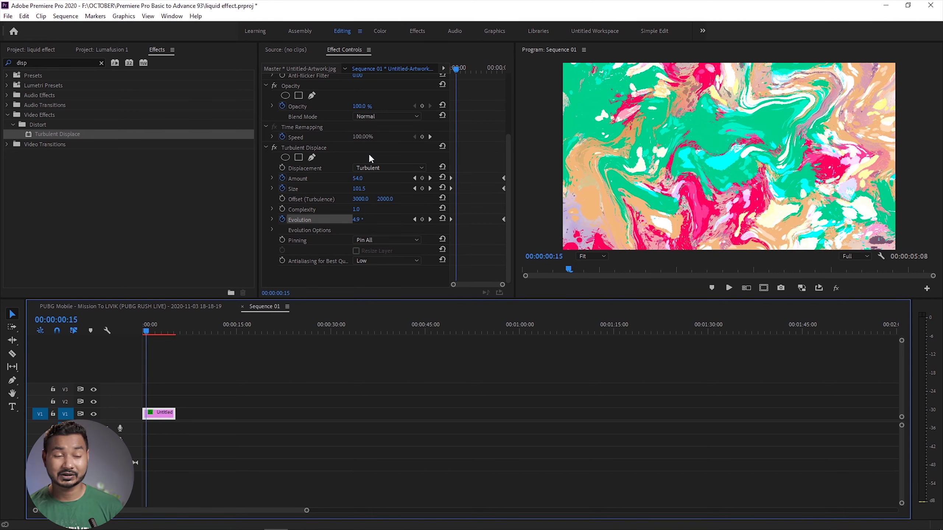
pyautogui.hotkey('ctrl', 's')
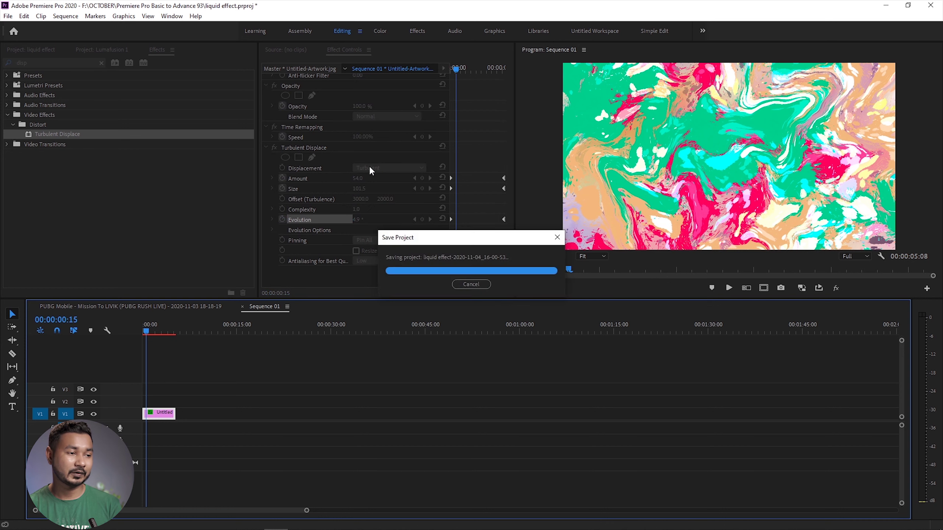